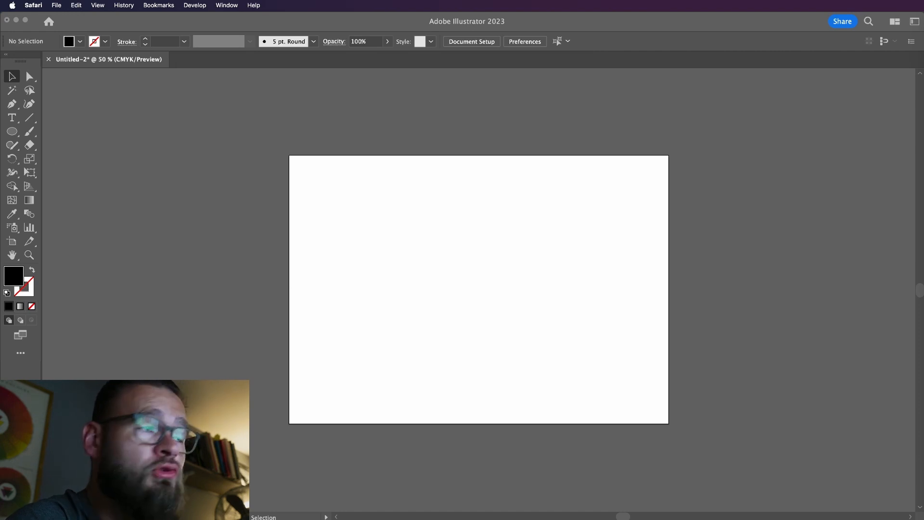
left_click(727, 217)
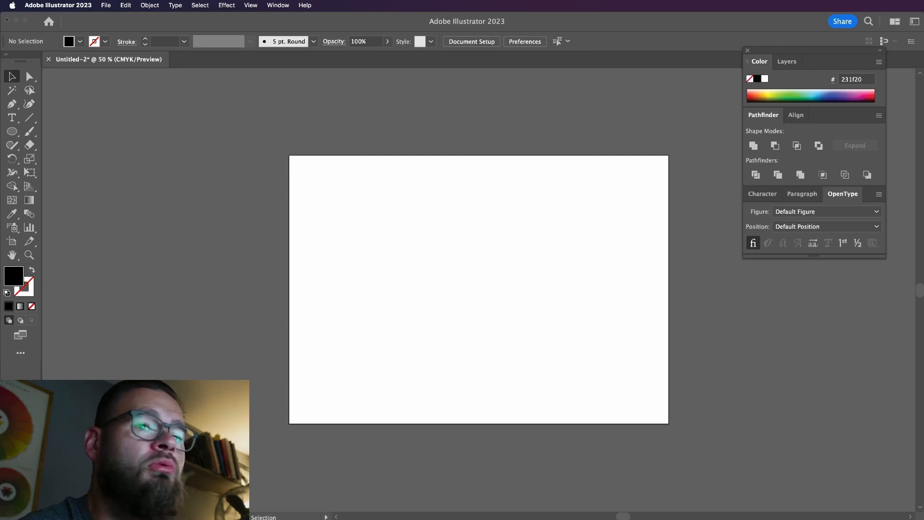
left_click(759, 320)
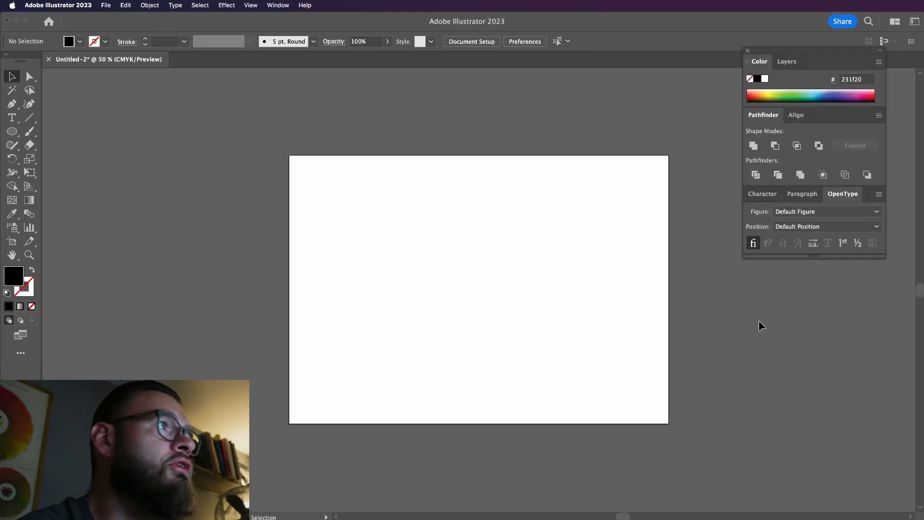
left_click(277, 5)
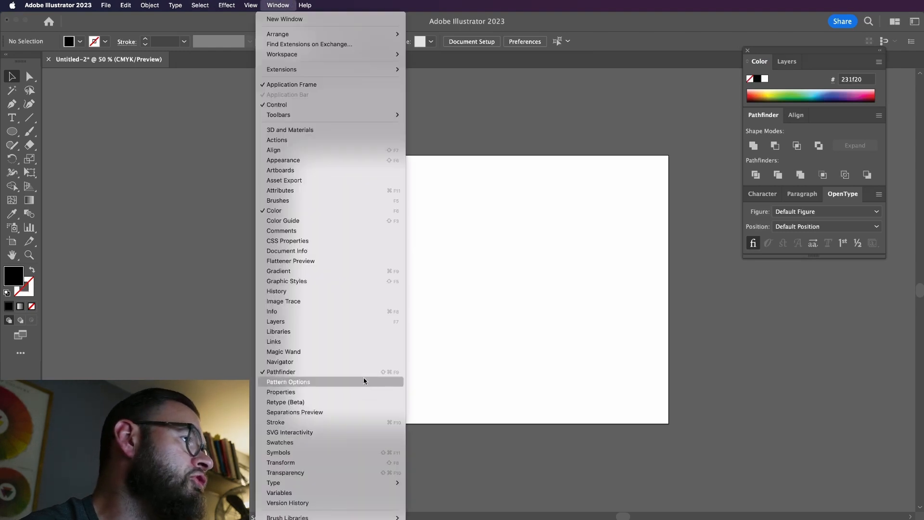
left_click(455, 362)
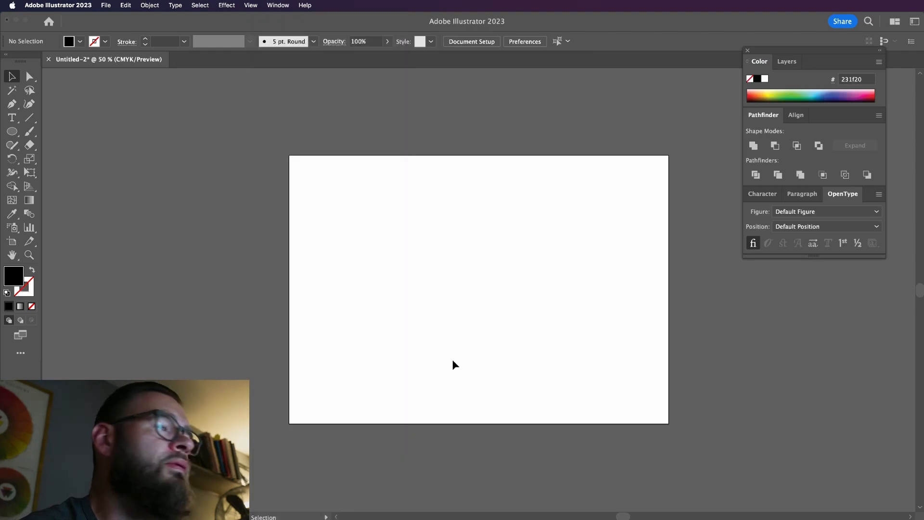
Draw a black circle with the Ellipse tool near the artboard's centre and duplicate it horizontally so the two circles partly overlap
left_click(12, 132)
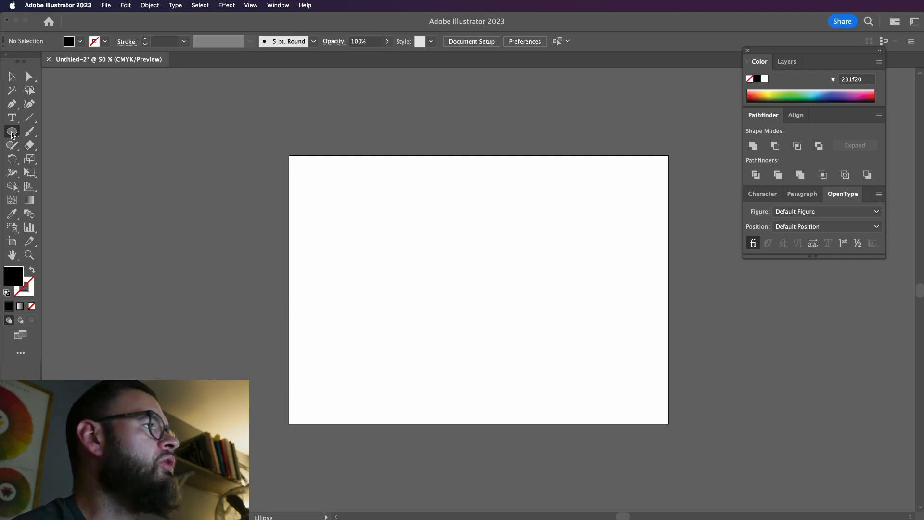
left_click(12, 135)
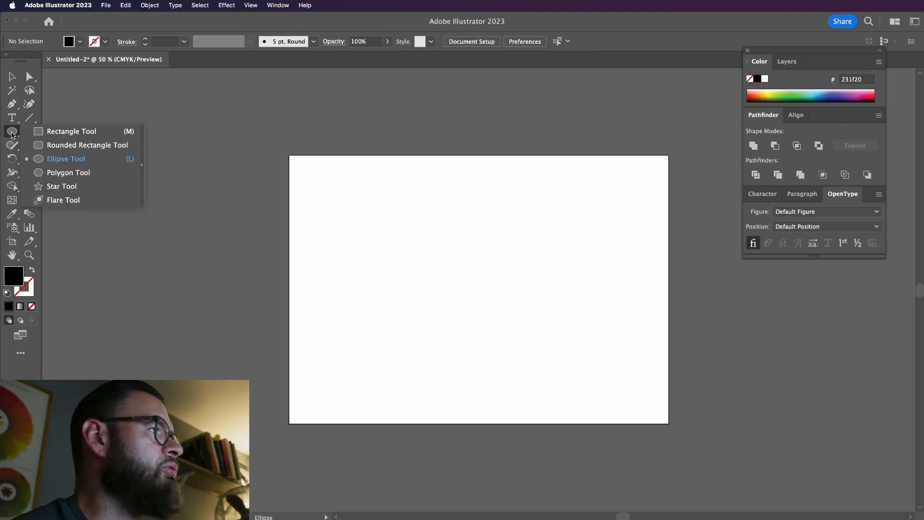
left_click(63, 163)
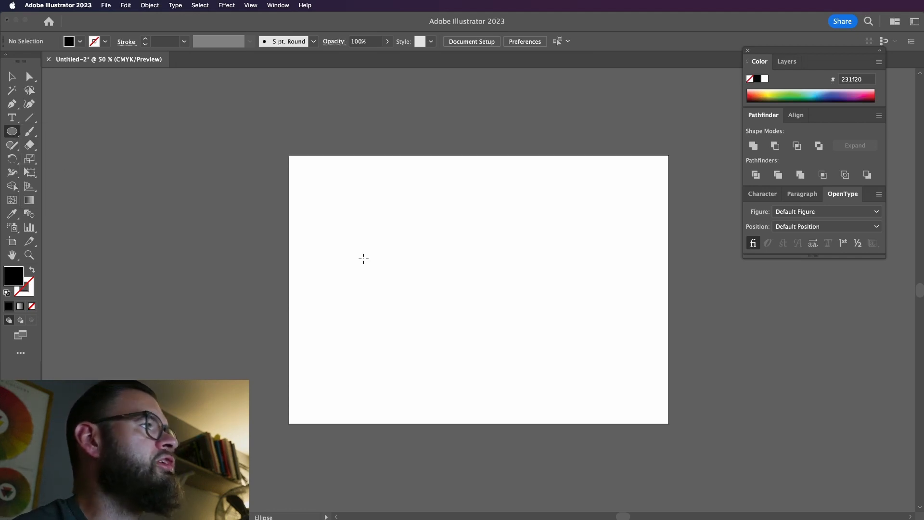
mouse_move(376, 220)
left_mouse_down()
mouse_move(501, 324)
mouse_move(485, 311)
mouse_move(571, 303)
mouse_move(554, 303)
left_mouse_up()
key("v")
left_click(543, 303)
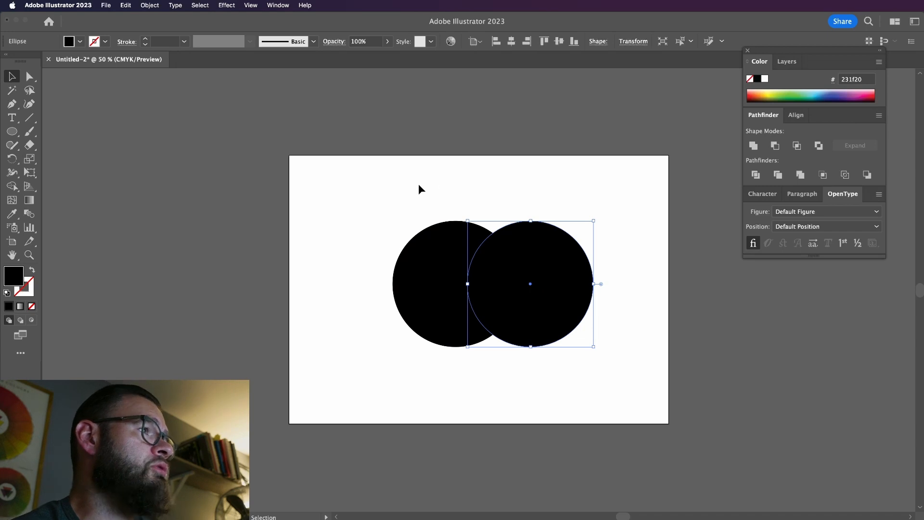
left_click(535, 178)
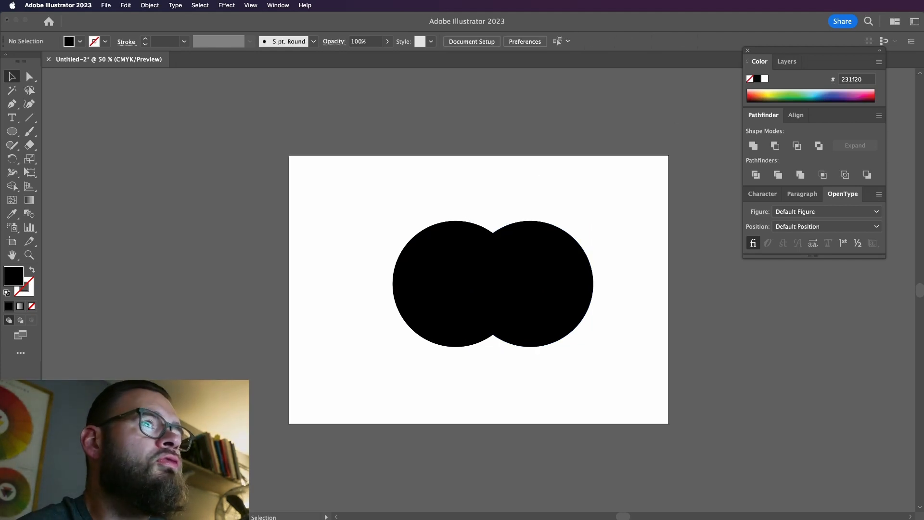
Select both overlapping circles
key("super+Tab")
left_click(616, 160)
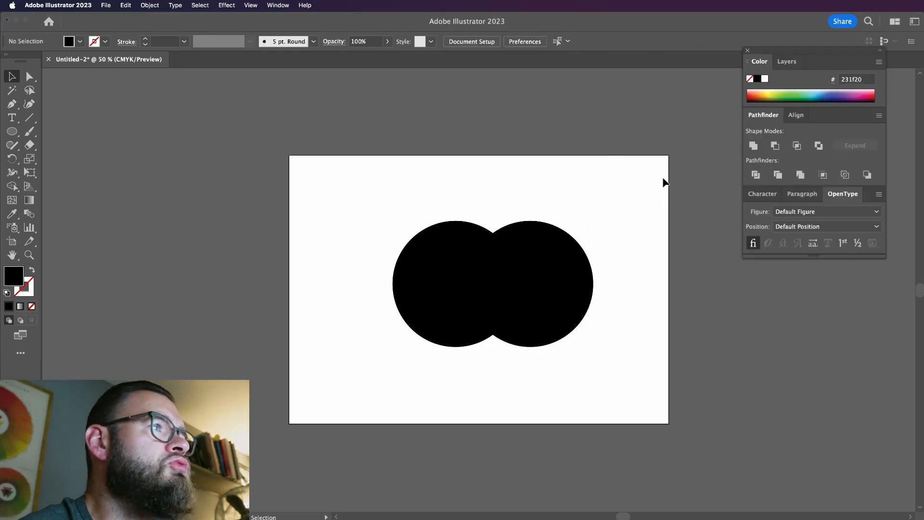
left_click_drag(664, 182, 413, 343)
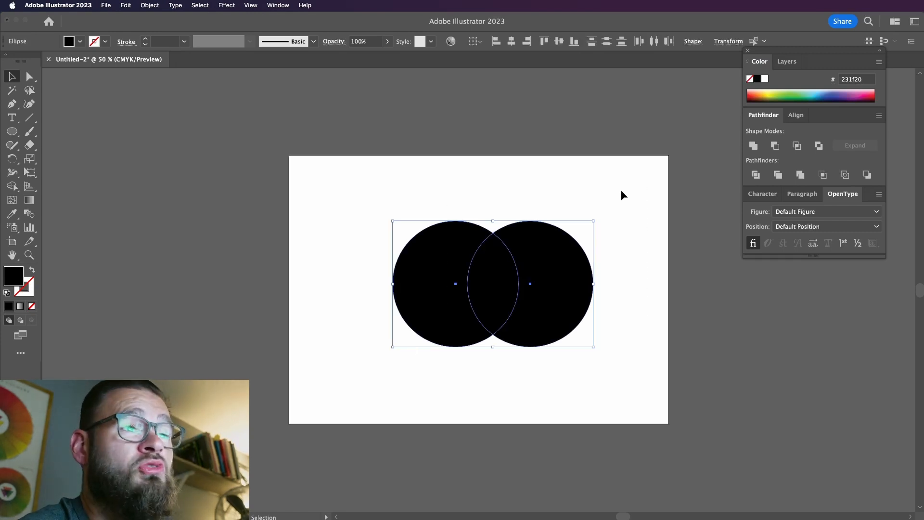
Try the Unite and Minus Front shape modes in turn on the two circles, undoing each
left_click(754, 145)
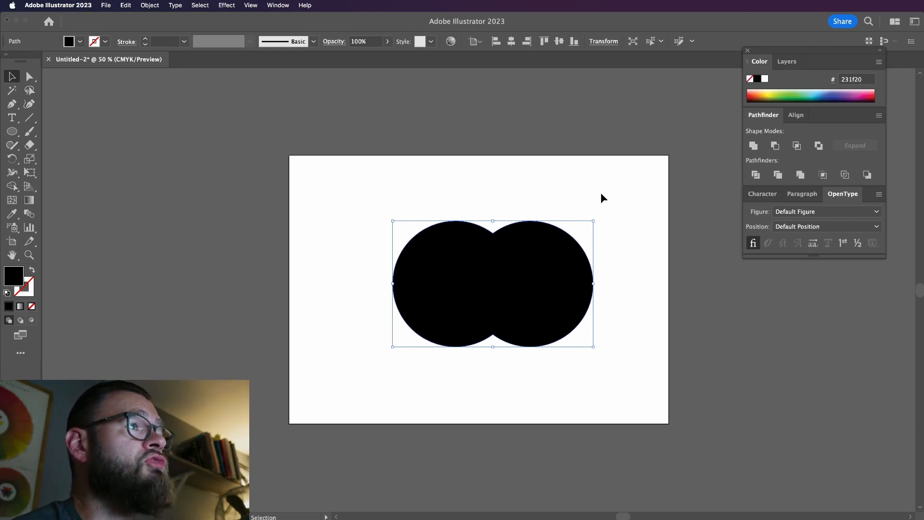
key("super+z")
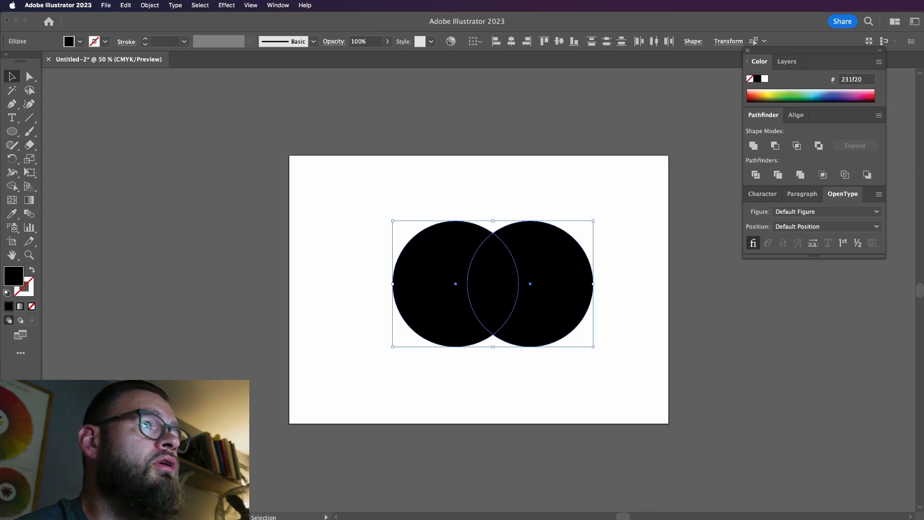
left_click(774, 152)
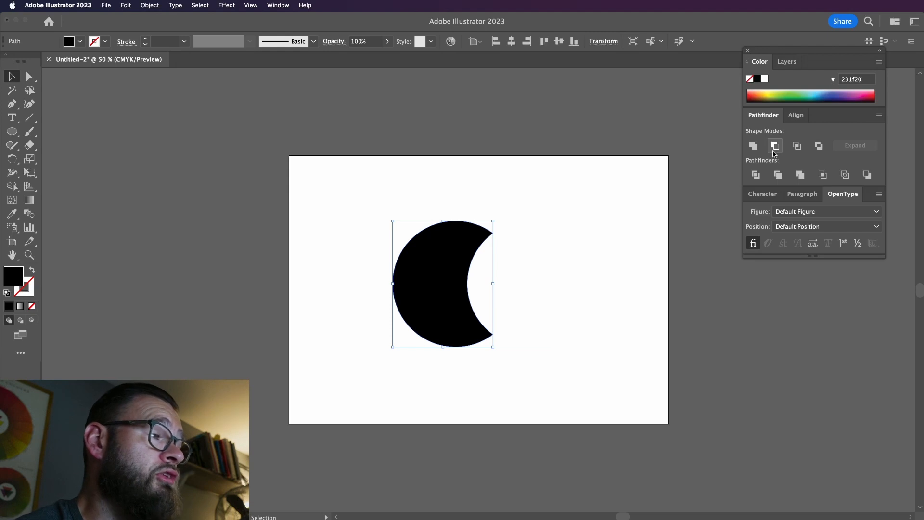
key("super+z")
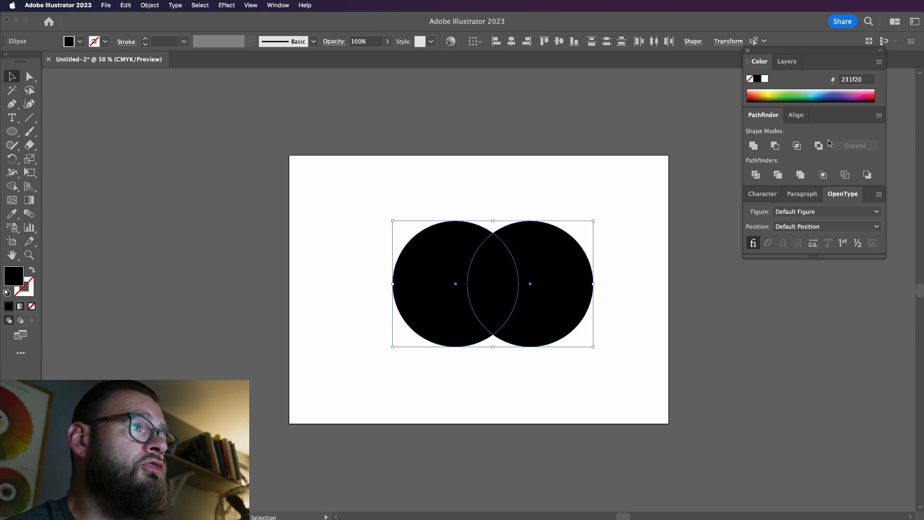
Try the Intersect and Exclude shape modes in turn on the two circles, undoing each
left_click(797, 146)
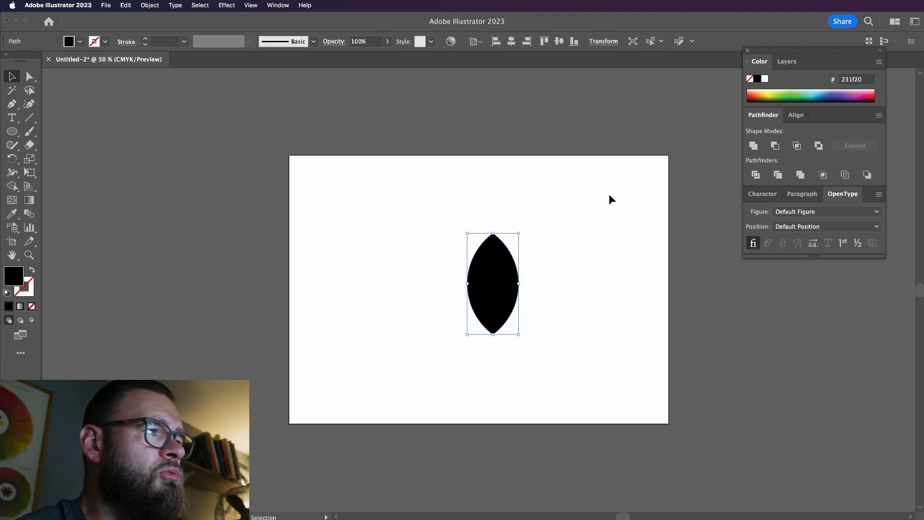
key("super+z")
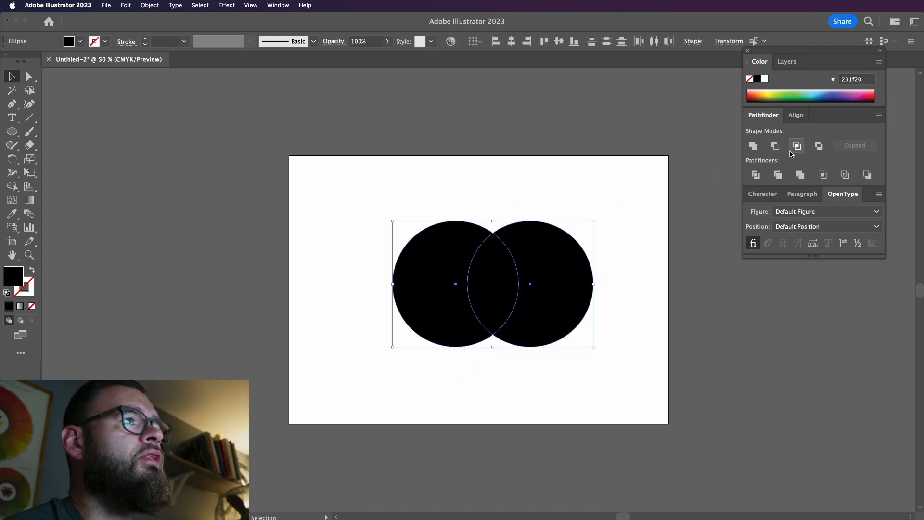
left_click(819, 145)
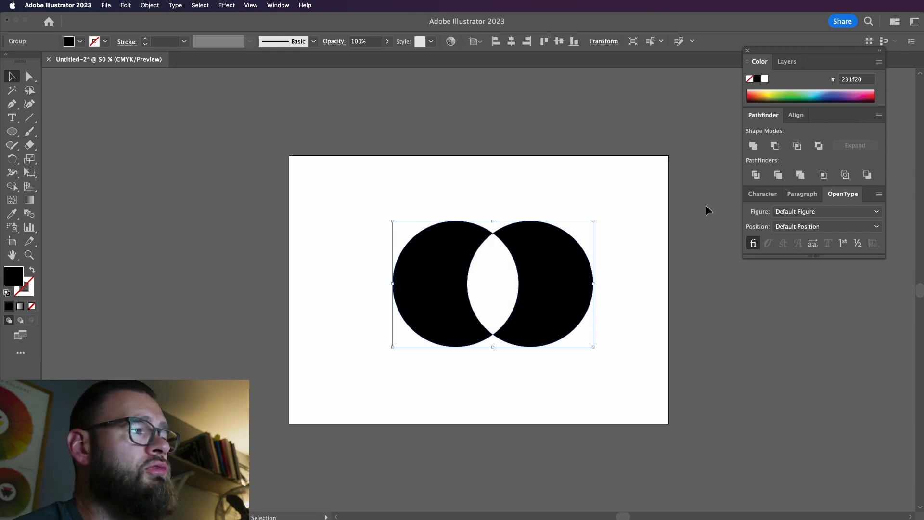
key("super+z")
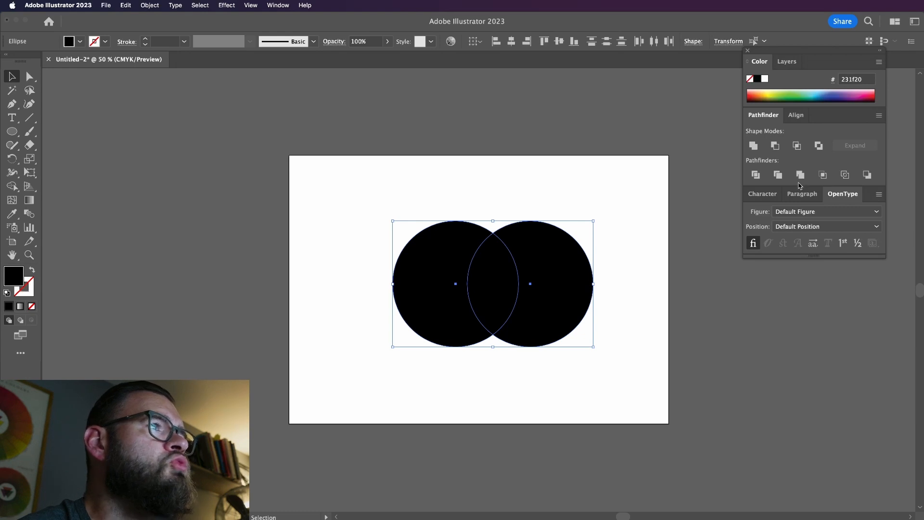
Divide the two circles with the Pathfinder and move both outer crescents away from the central overlap piece
left_click(756, 176)
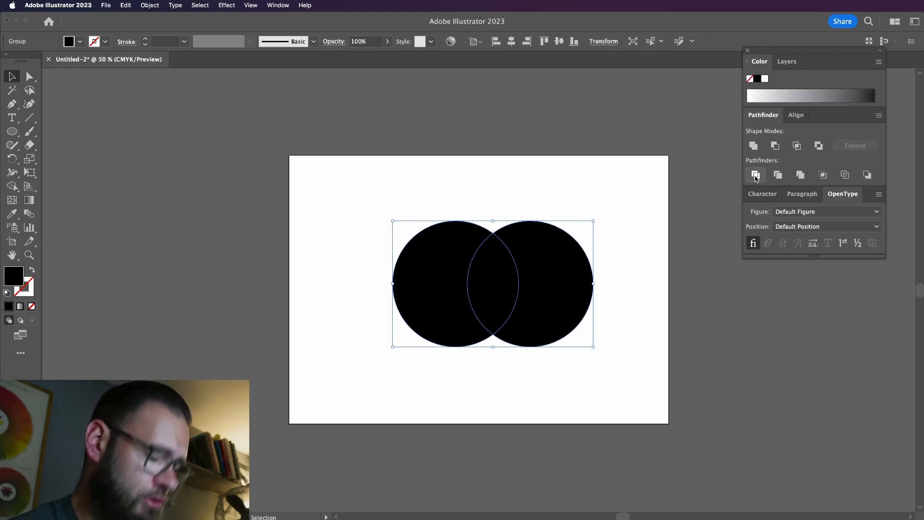
double_click(573, 304)
double_click(573, 305)
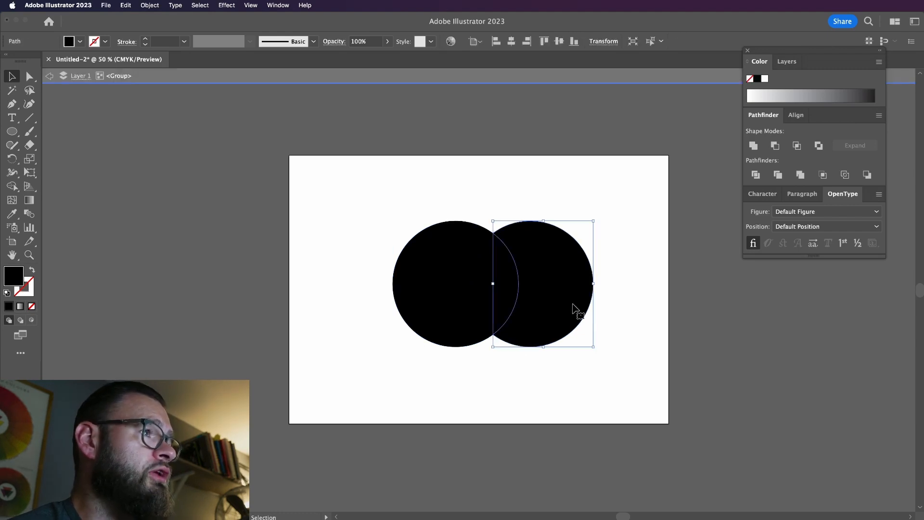
double_click(605, 306)
left_click_drag(574, 302, 605, 300)
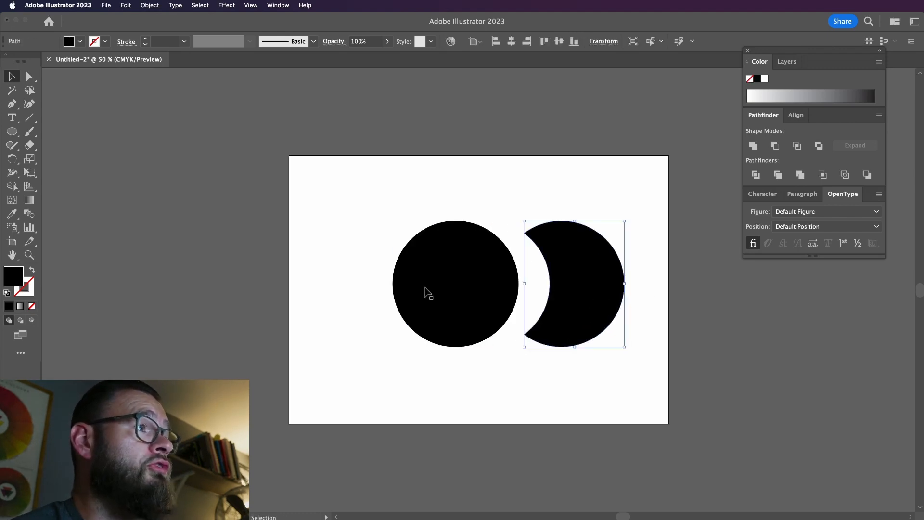
left_click_drag(425, 289, 342, 295)
key("super+z")
double_click(439, 287)
left_click(437, 287)
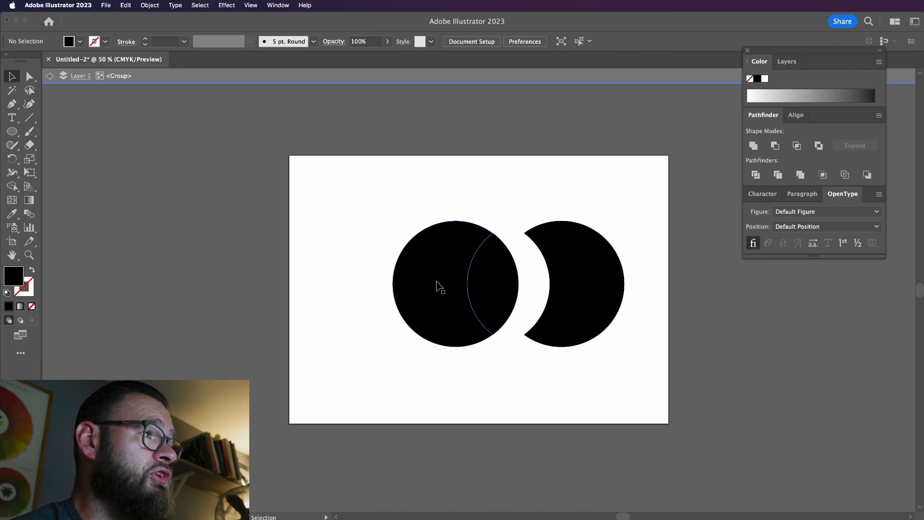
left_click_drag(437, 286, 385, 289)
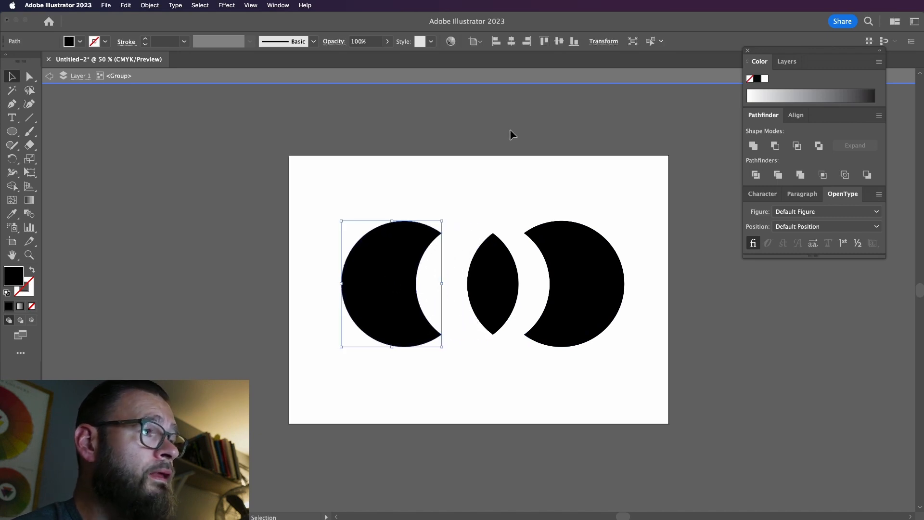
Undo the crescent moves and the Divide operation to restore the two overlapping circles
key("super+z")
key("super+z")
key("super+z")
key("super+z")
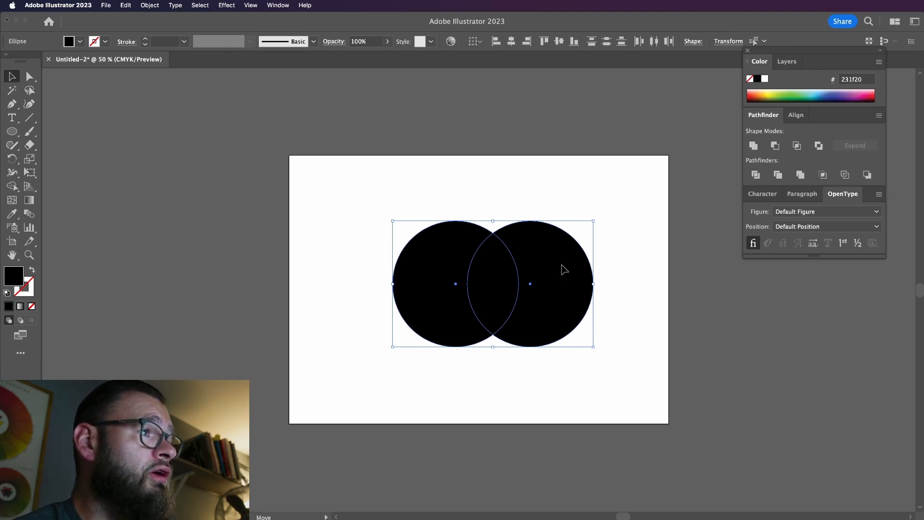
Try the Trim pathfinder on both circles, pull the front circle off the trimmed crescent, and undo it all
left_click(589, 251)
left_click(566, 265)
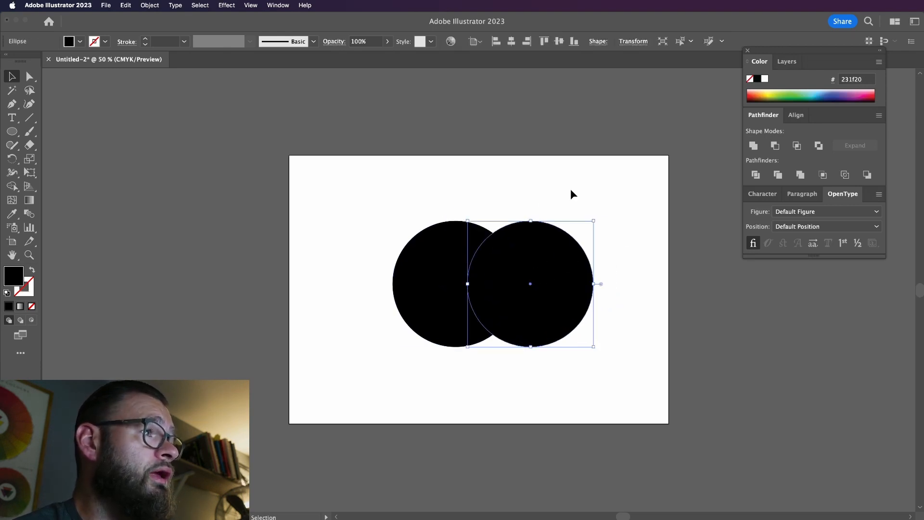
left_click_drag(572, 194, 475, 295)
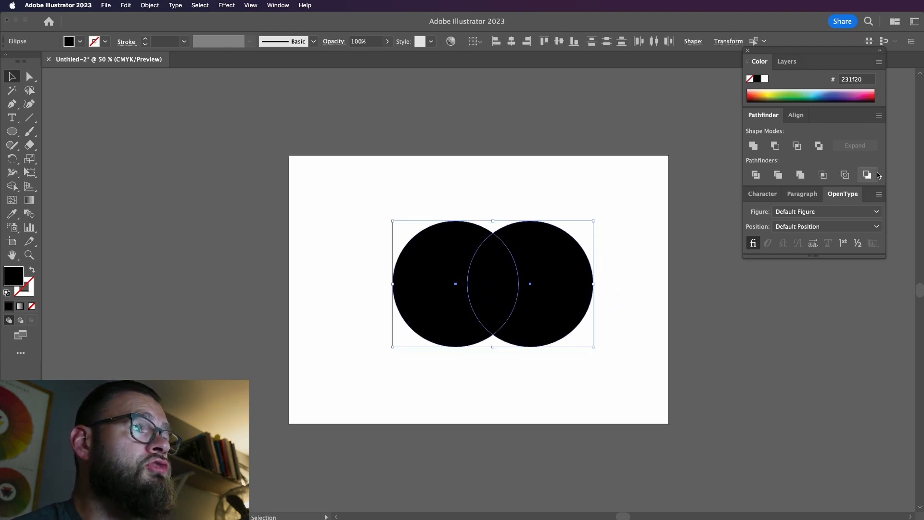
left_click(779, 176)
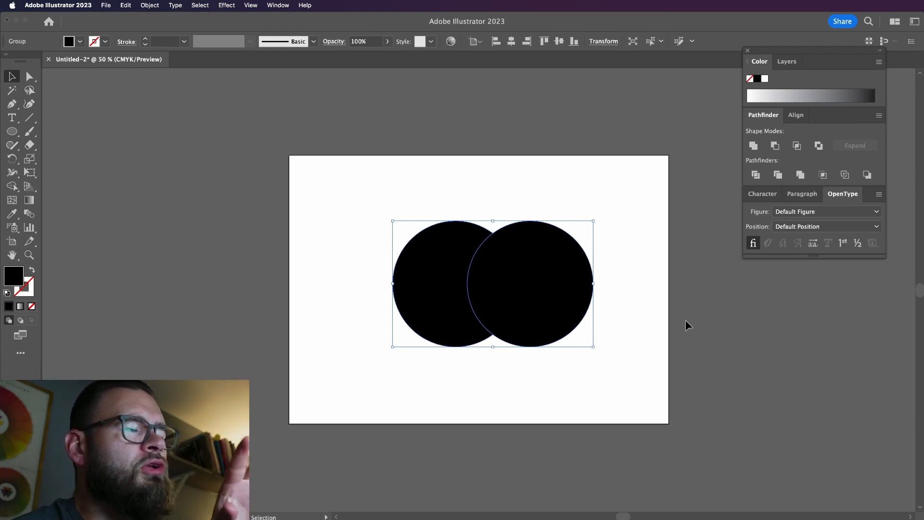
double_click(568, 310)
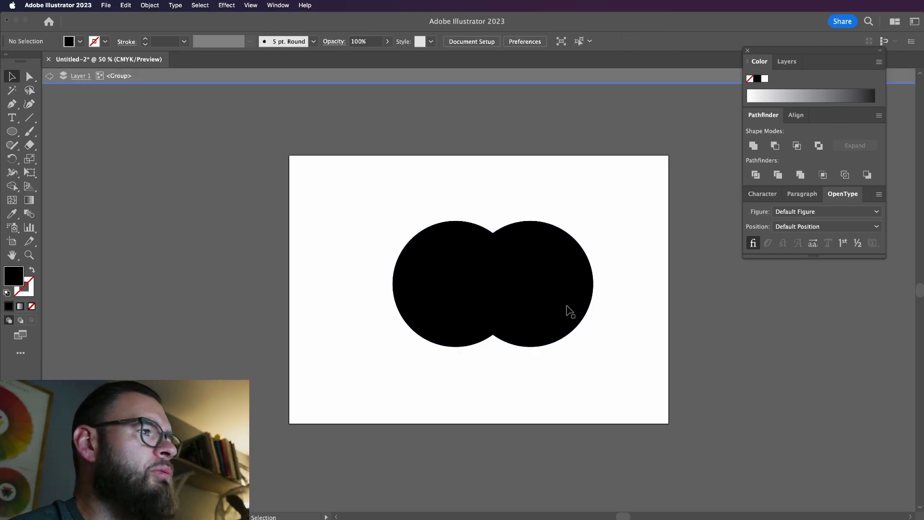
left_click(567, 309)
left_click_drag(568, 310, 608, 307)
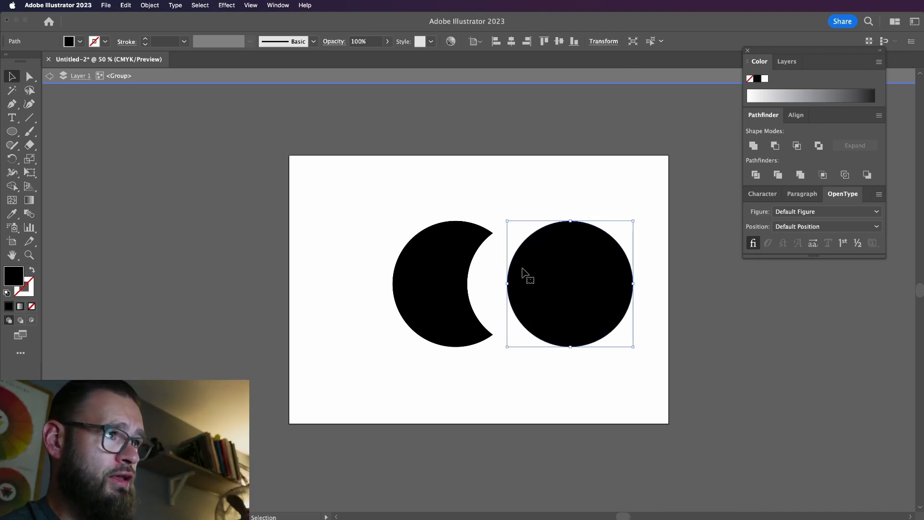
double_click(615, 173)
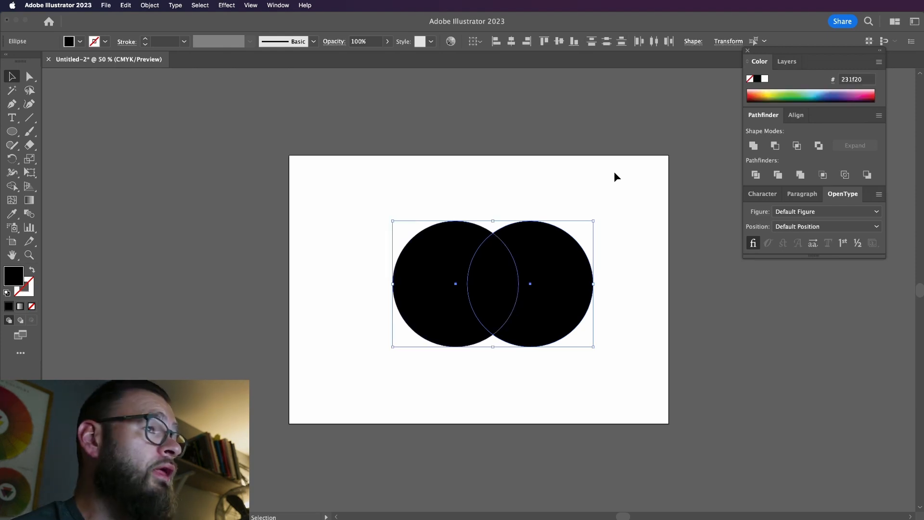
Try the Merge pathfinder on the two selected circles and undo it
key("super+Tab")
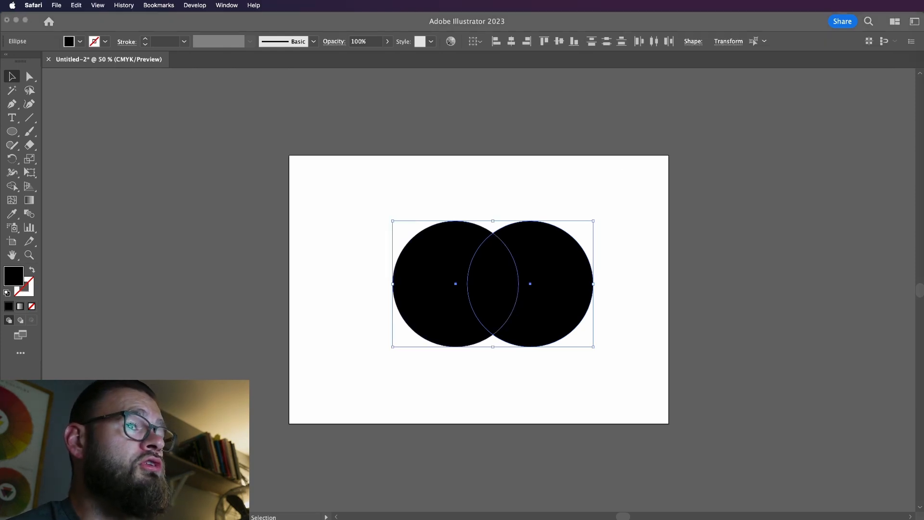
left_click(874, 310)
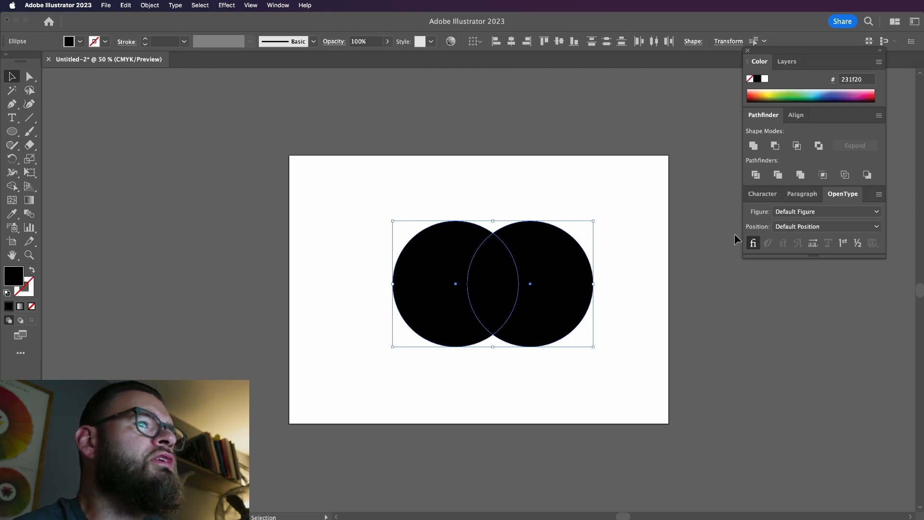
left_click(800, 178)
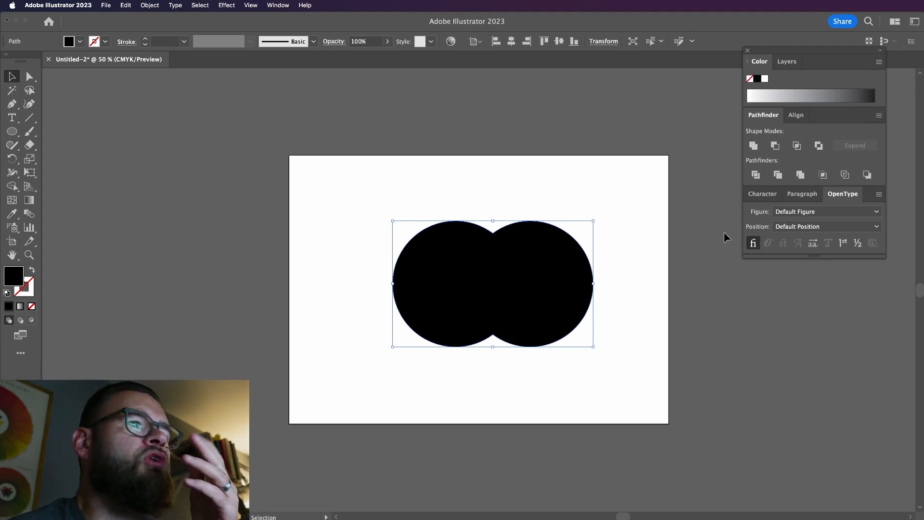
key("super+z")
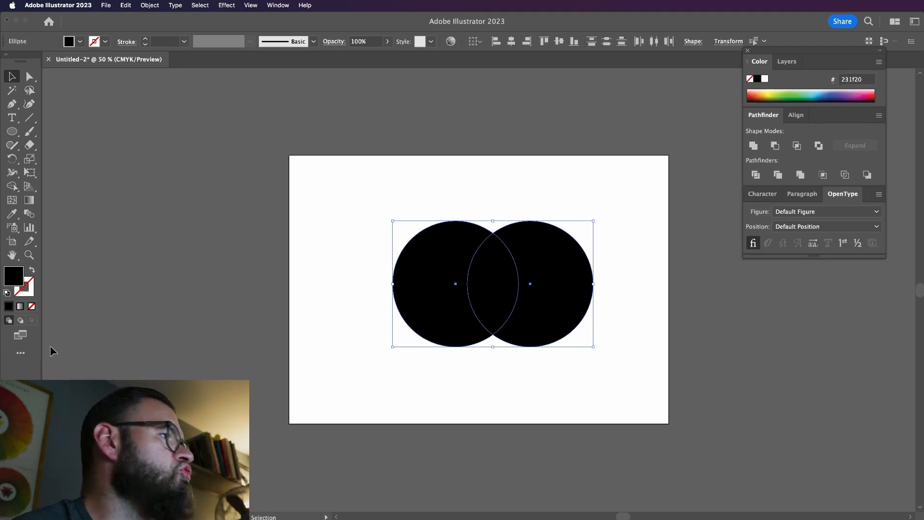
Give both circles a dark pink stroke, colour aa1d4c, and set its weight to 4 pt
left_click(22, 286)
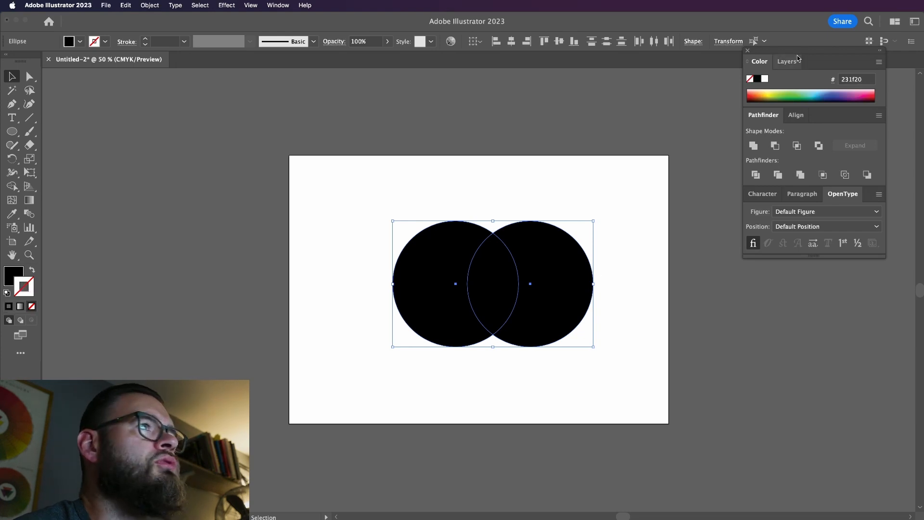
left_click(872, 93)
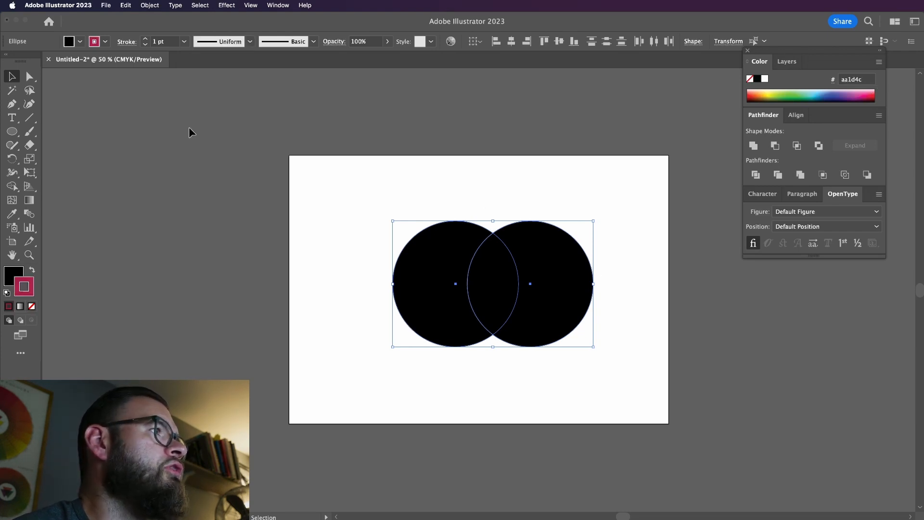
left_click(145, 38)
left_click(145, 38)
left_click(145, 38)
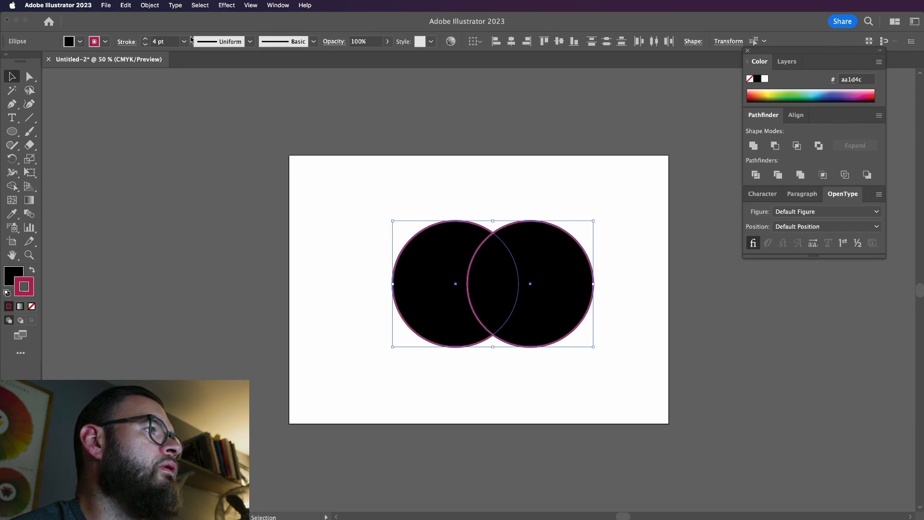
Compare the Merge pathfinder with the Unite shape mode on the stroked circles, undoing each operation
left_click(800, 175)
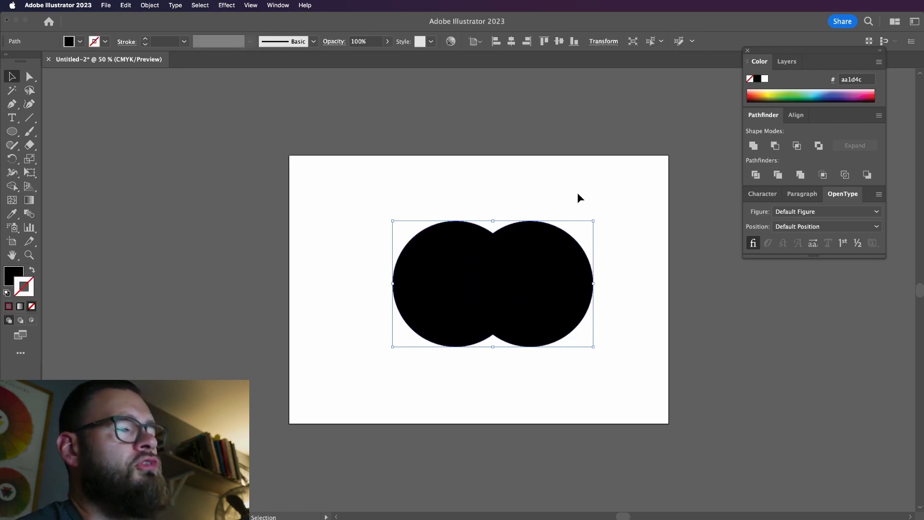
key("cmd+z")
left_click(752, 144)
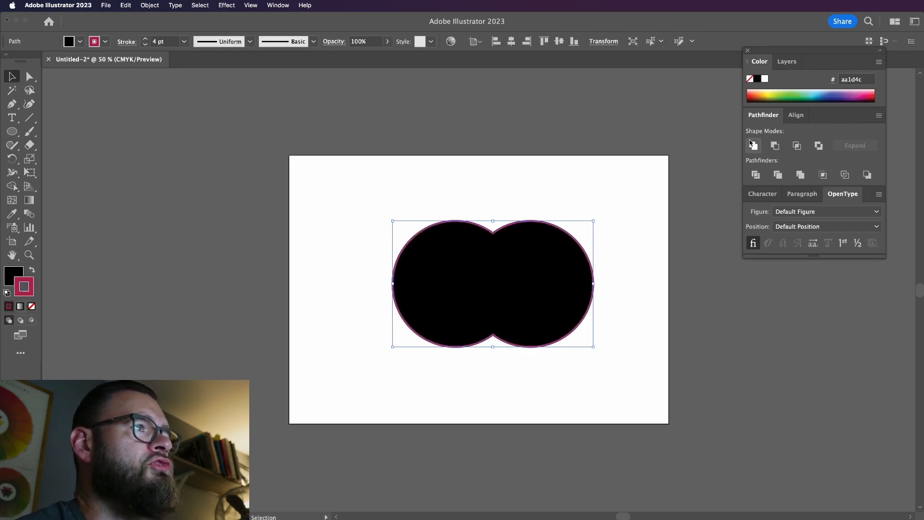
key("super+z")
left_click(801, 175)
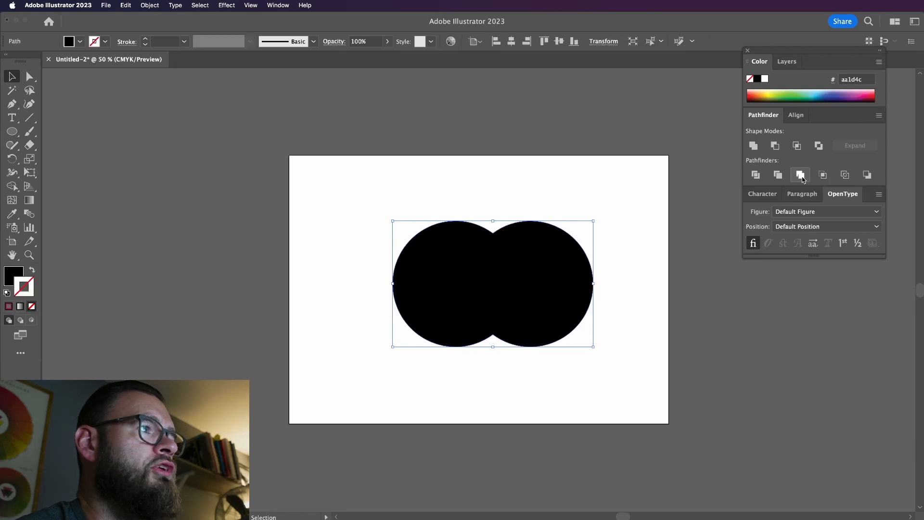
key("super+z")
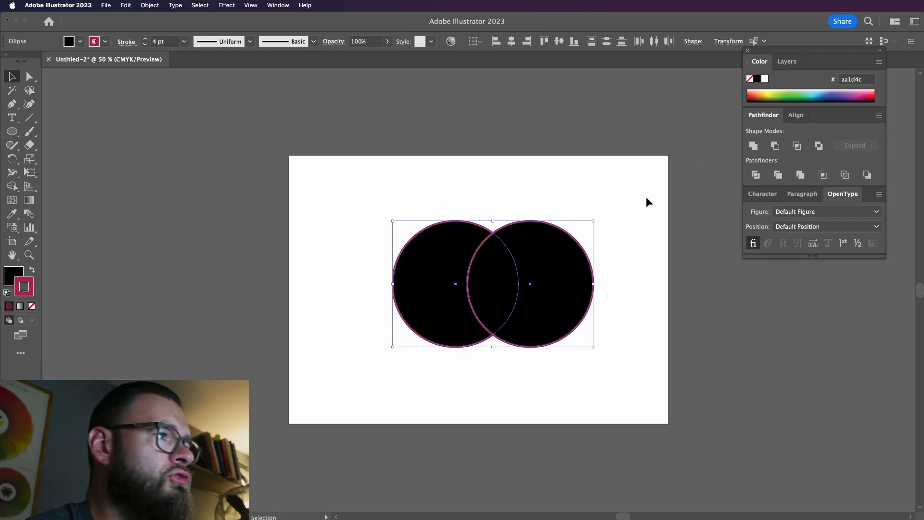
Undo the stroke weight and stroke colour changes on both circles
key("super+z")
key("a")
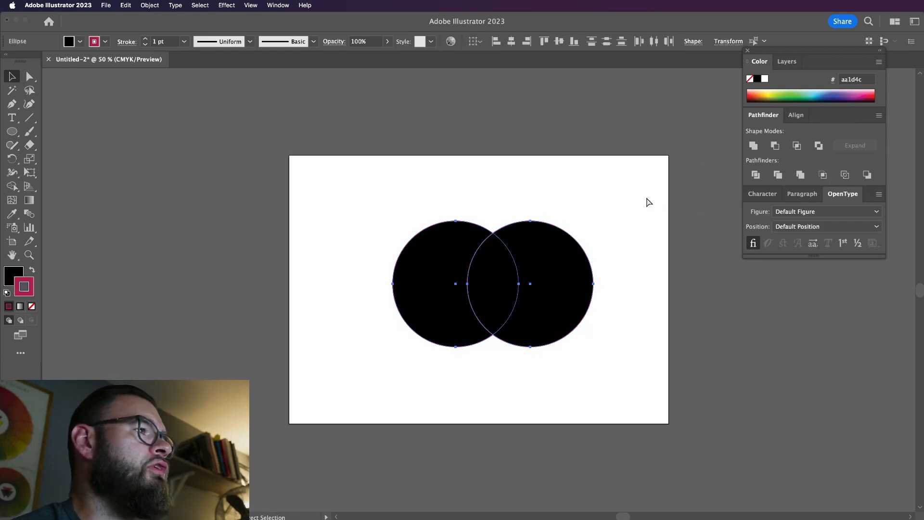
key("super+z")
key("v")
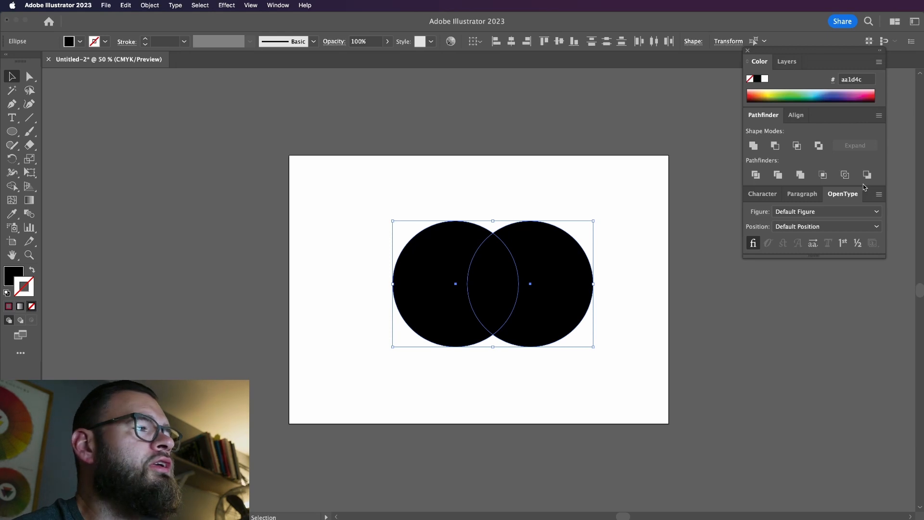
Try the Crop pathfinder on both circles, undo it, and shift the front circle outward and back to its original overlap
left_click(824, 176)
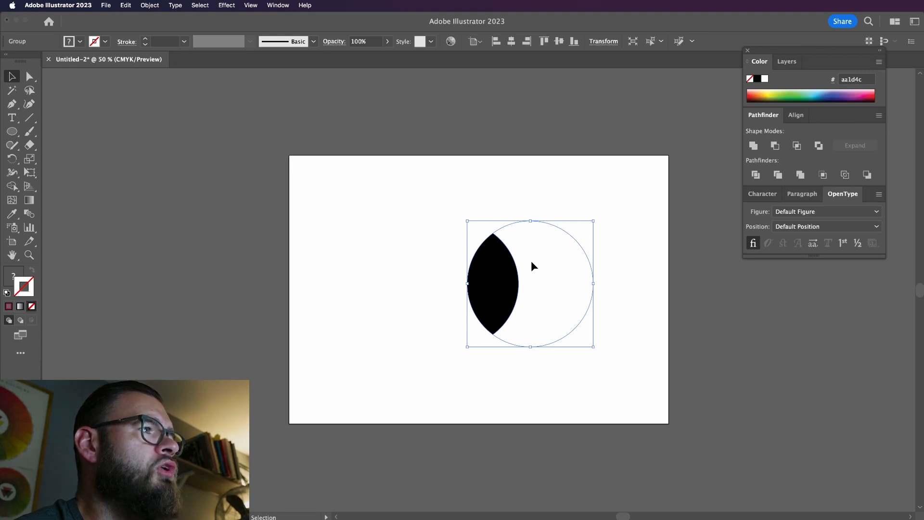
key("super+z")
left_click(554, 267)
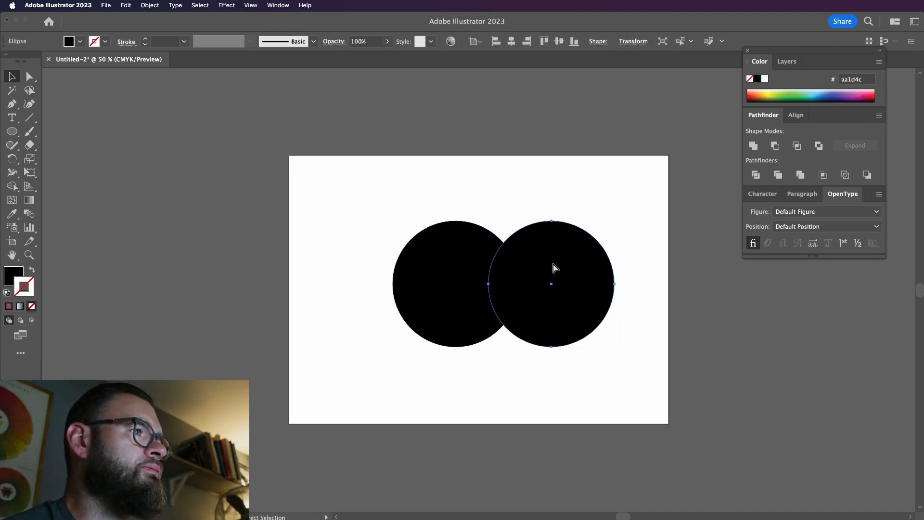
left_click_drag(553, 268, 532, 267)
Try stroke colours fff7ea and d28929 on the front circle, swap its fill and stroke, and undo these colour changes
left_click(764, 80)
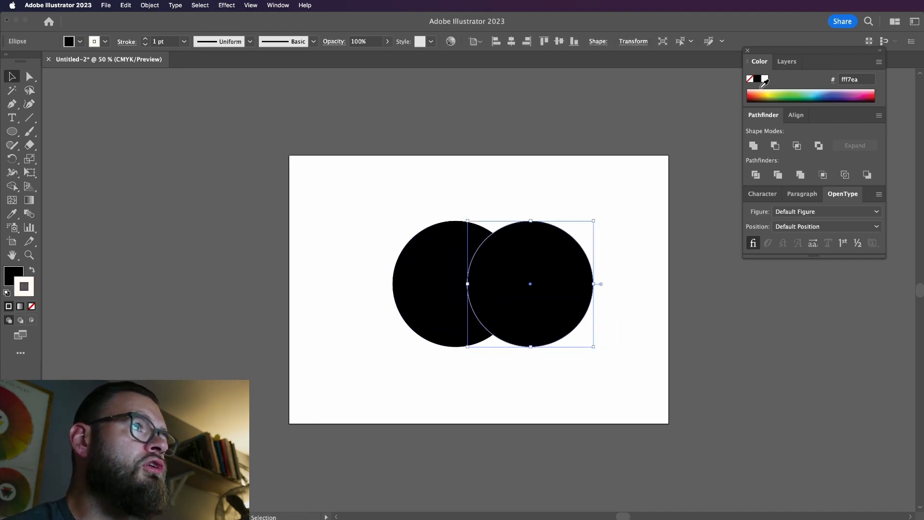
left_click(764, 93)
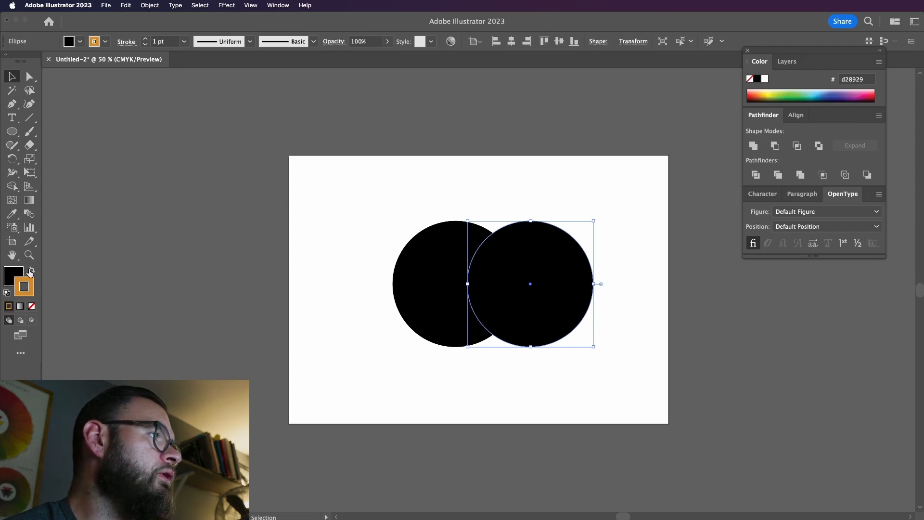
left_click(31, 271)
key("super+z")
key("super+z")
left_click(648, 139)
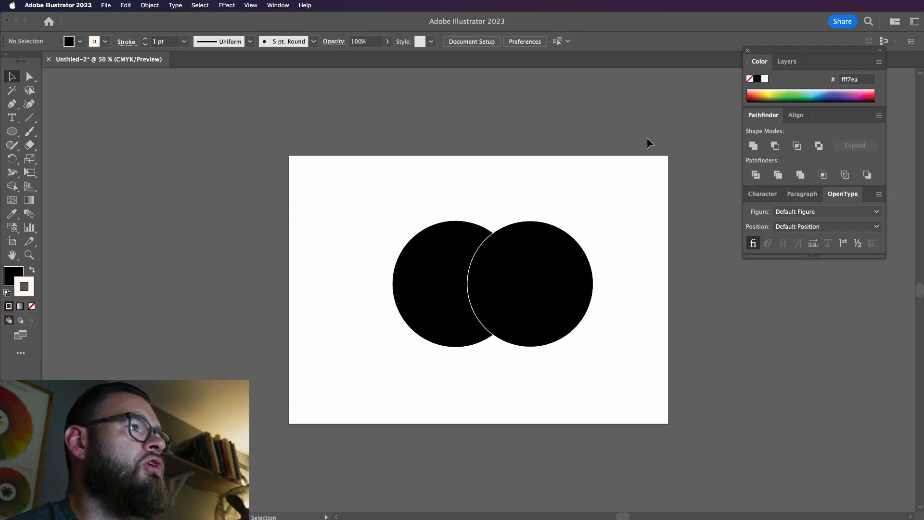
key("super+z")
Try the Crop pathfinder on both circles, move the overlap piece within its isolated group, and undo it all
left_click_drag(646, 139, 393, 359)
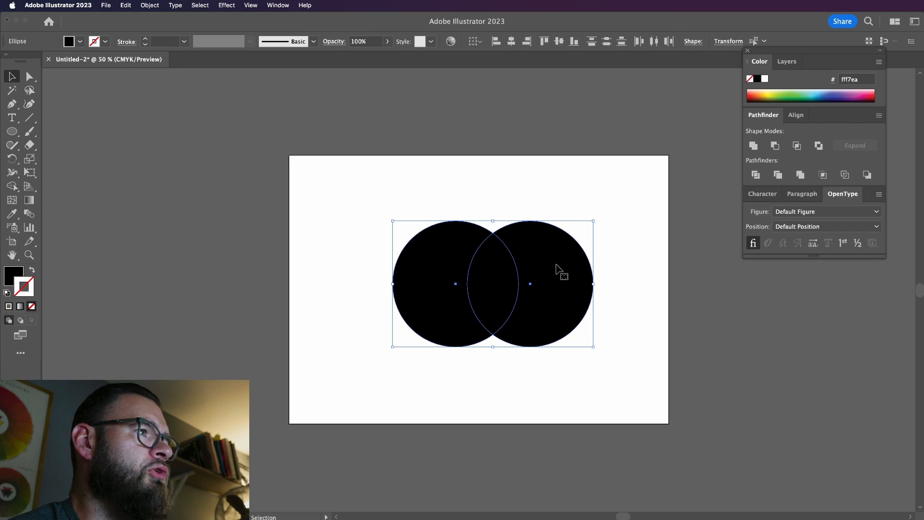
left_click(824, 177)
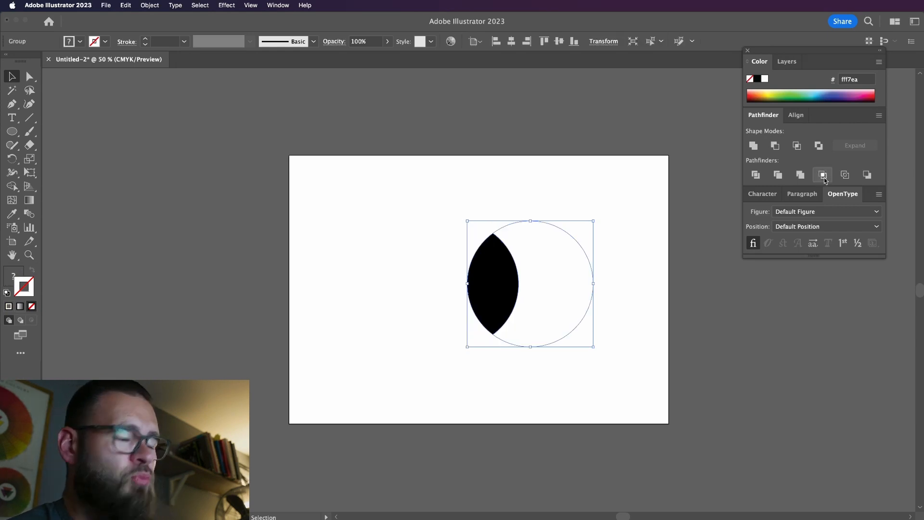
double_click(485, 281)
left_click_drag(485, 281, 529, 283)
key("super+z")
left_click_drag(444, 200, 584, 339)
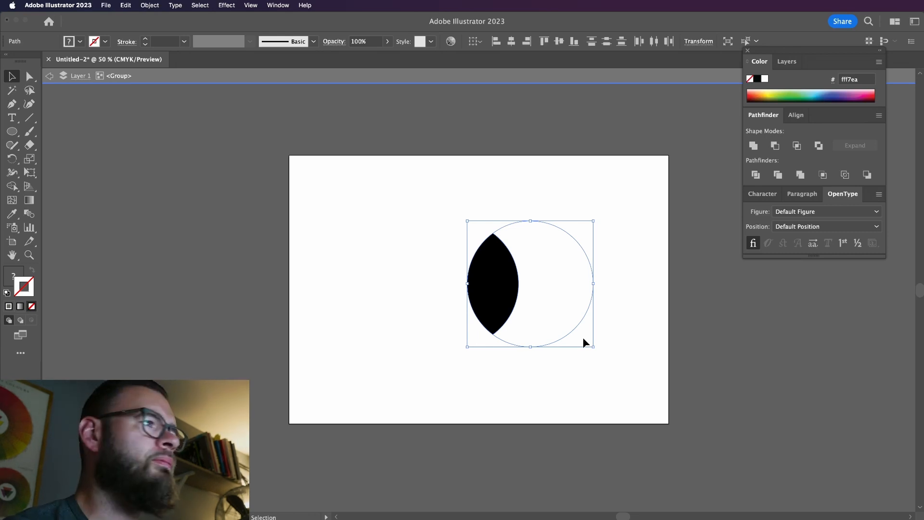
key("super+z")
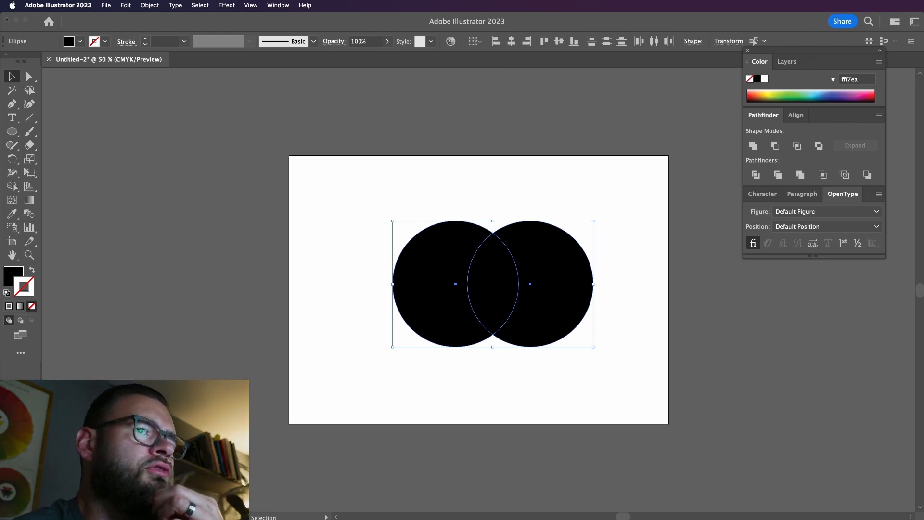
Apply the Outline pathfinder to both circles and set the resulting outlines' stroke weight to 1 pt
left_click(845, 175)
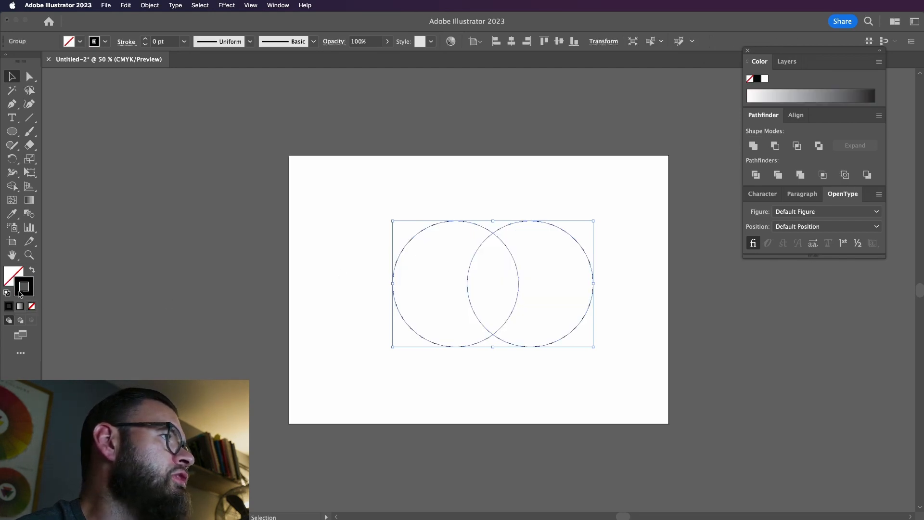
left_click(144, 38)
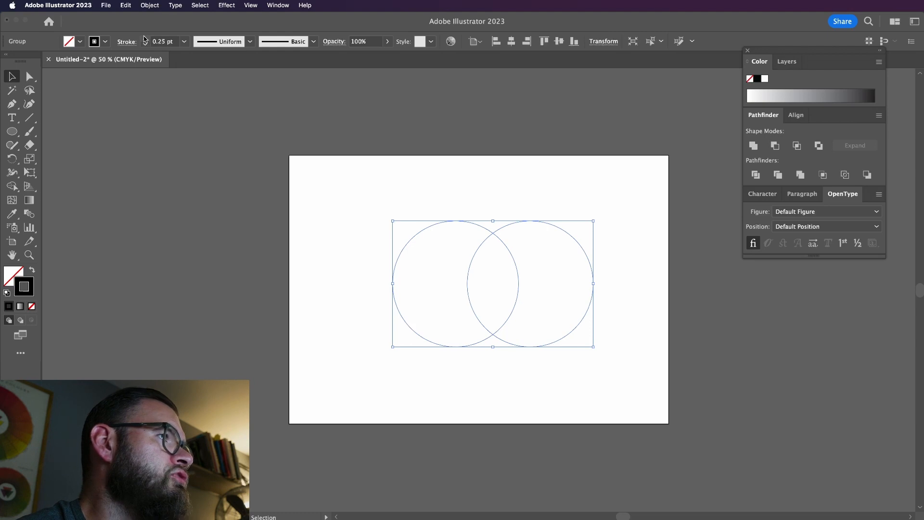
left_click(144, 38)
left_click(144, 38)
left_click(144, 38)
left_click(252, 204)
left_click(472, 312)
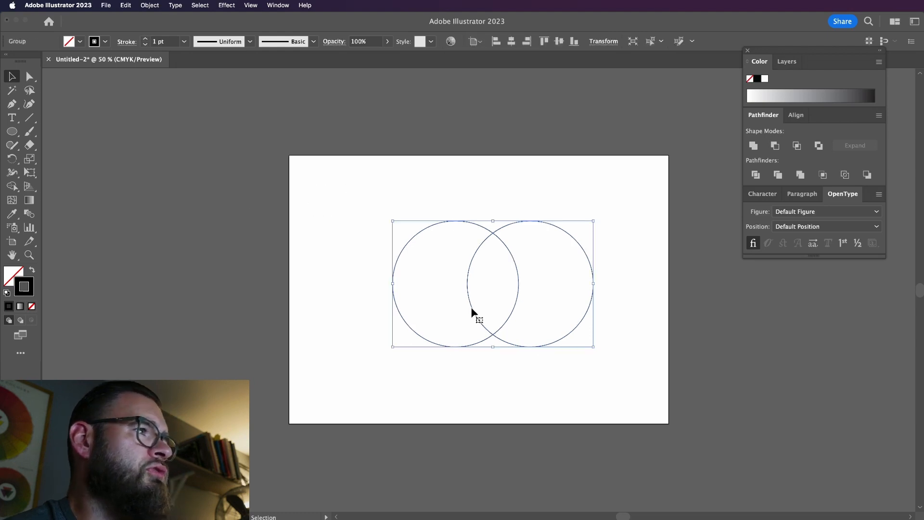
Undo the stroke weight change and the Outline operation to restore the two filled circles
key("a")
key("shift+x")
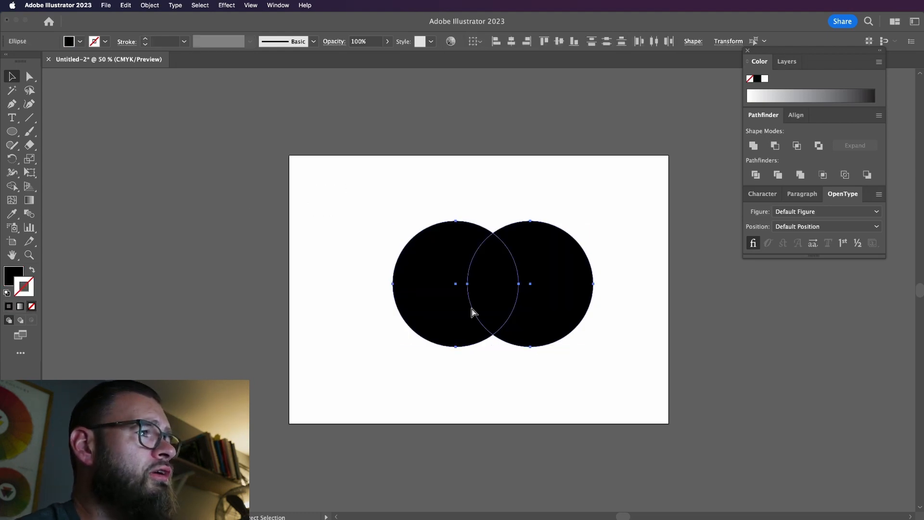
key("v")
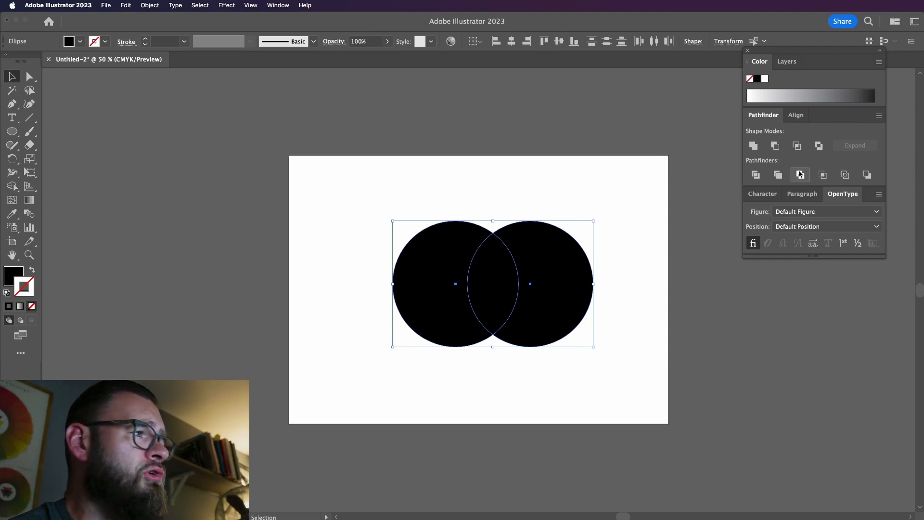
Apply the Minus Back pathfinder to the two circles and switch to OBS Studio
left_click(867, 176)
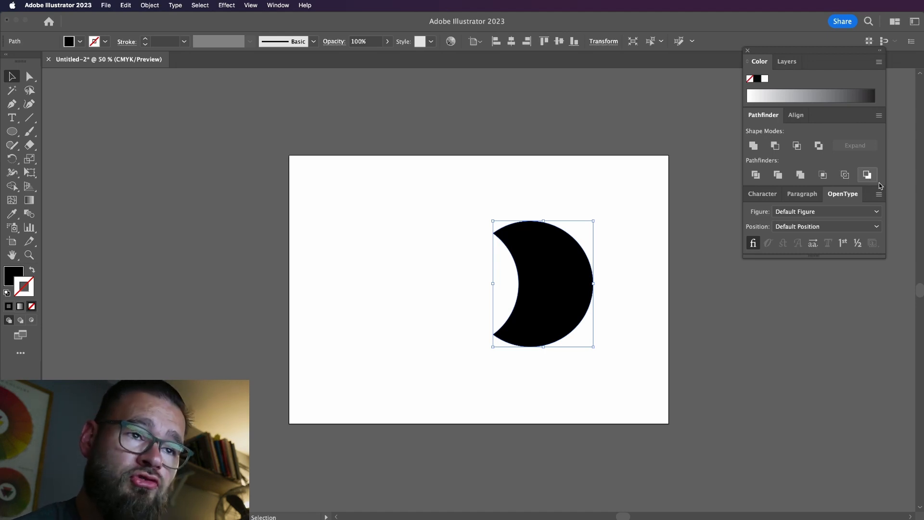
key("super+Tab")
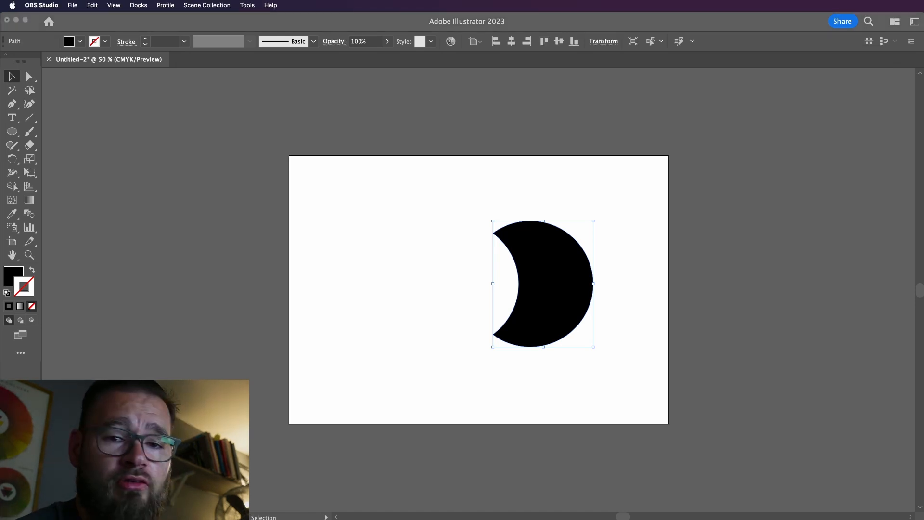